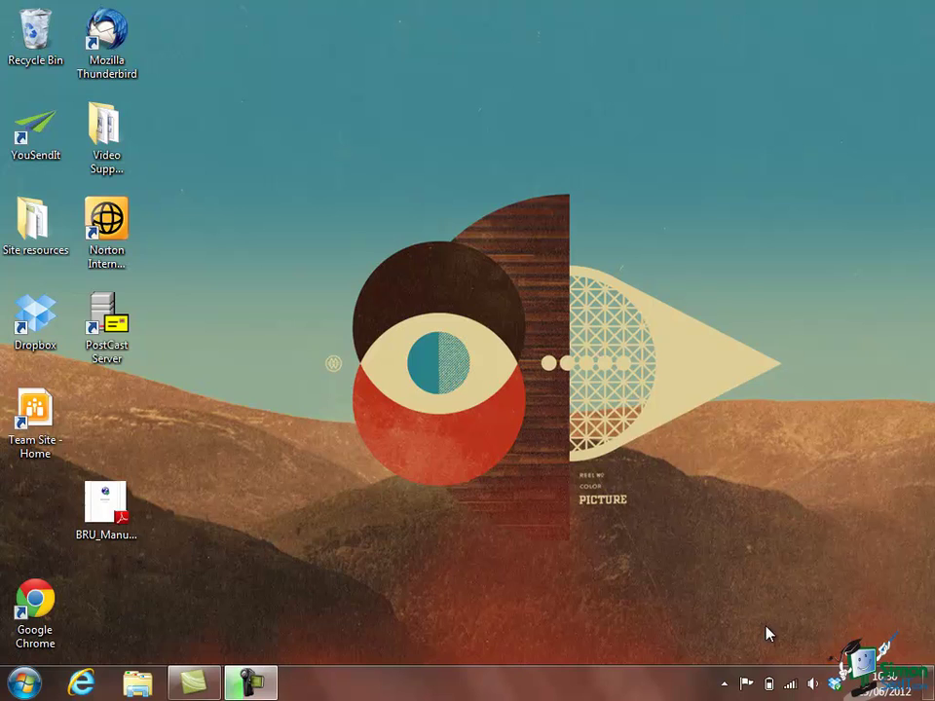
- Pin Adobe Dreamweaver CS6 from the full list of installed programs to the Start Menu
left_click(20, 686)
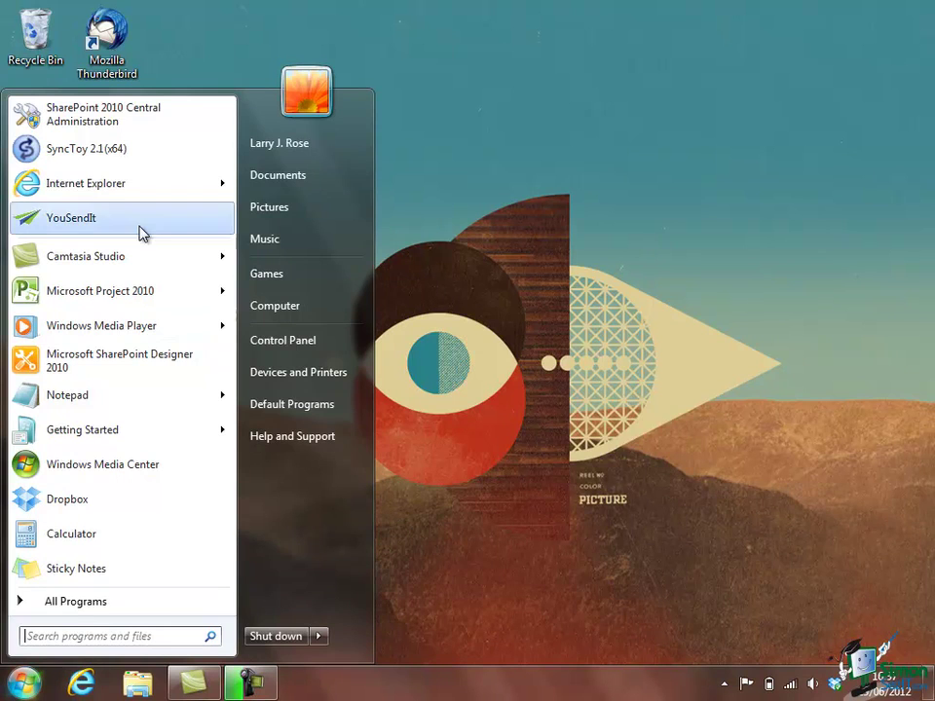
double_click(118, 605)
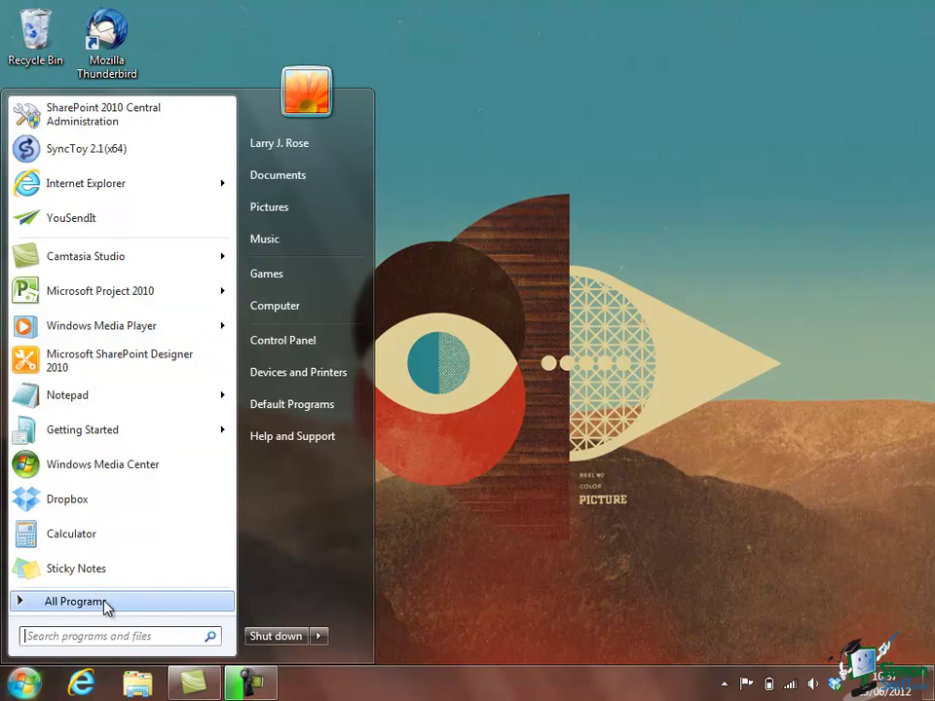
left_click(102, 602)
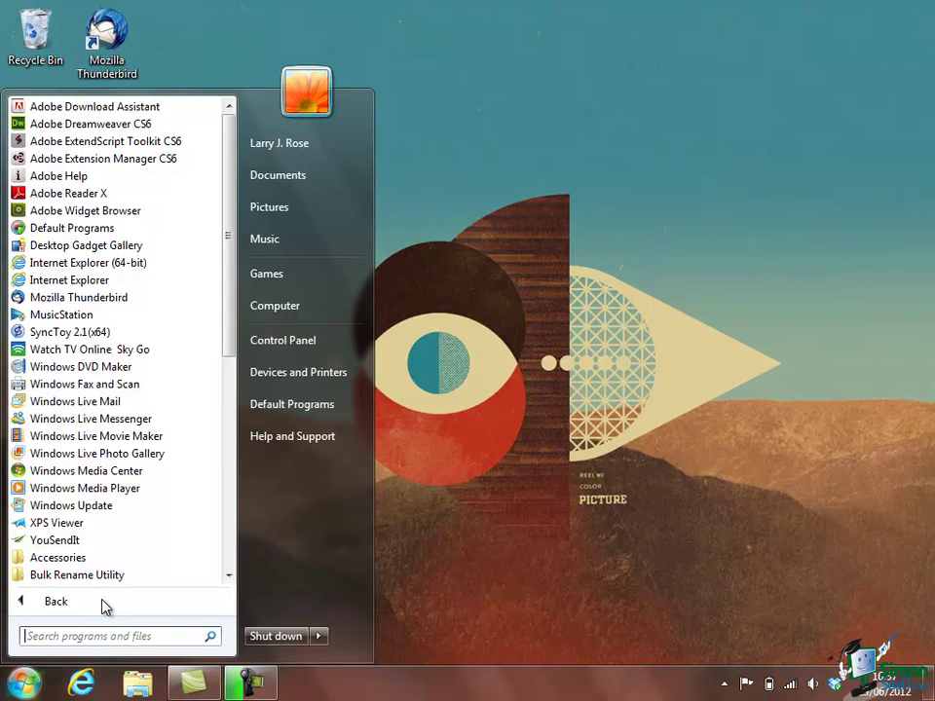
right_click(165, 129)
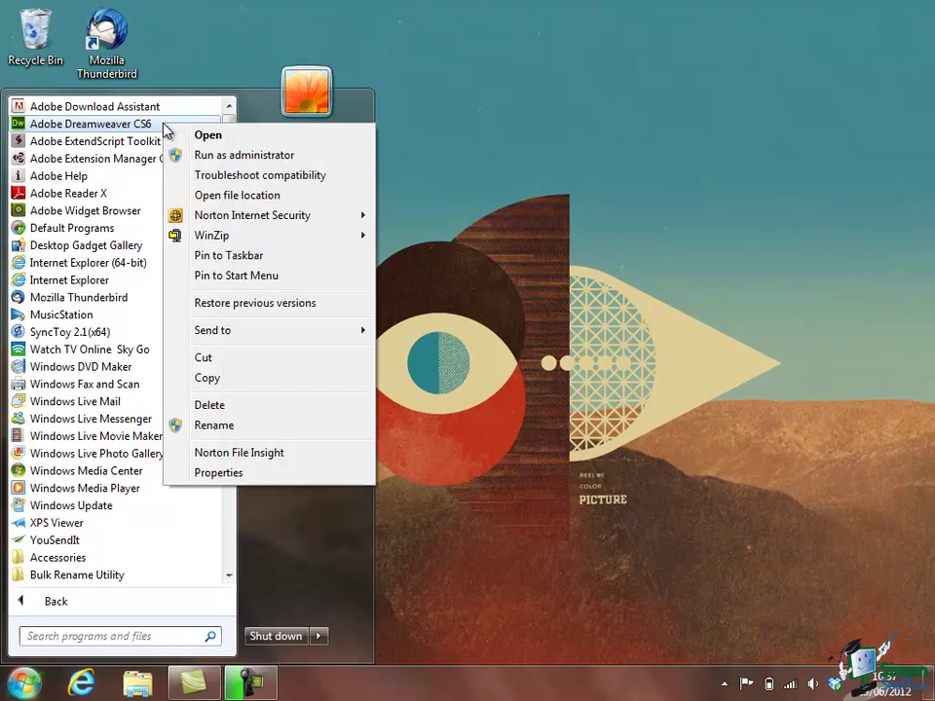
left_click(245, 278)
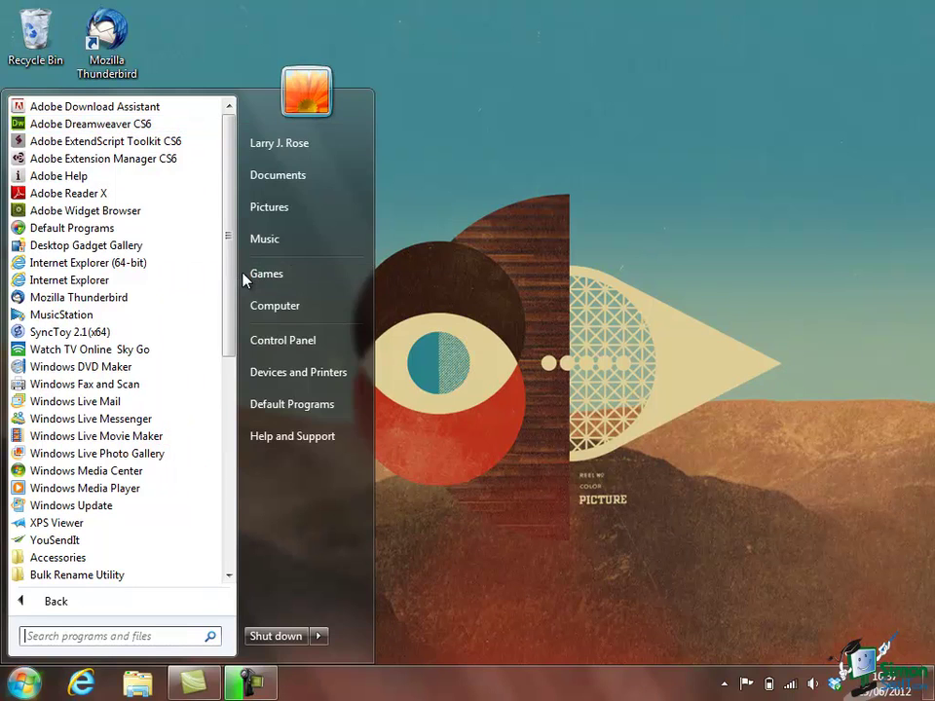
left_click(594, 579)
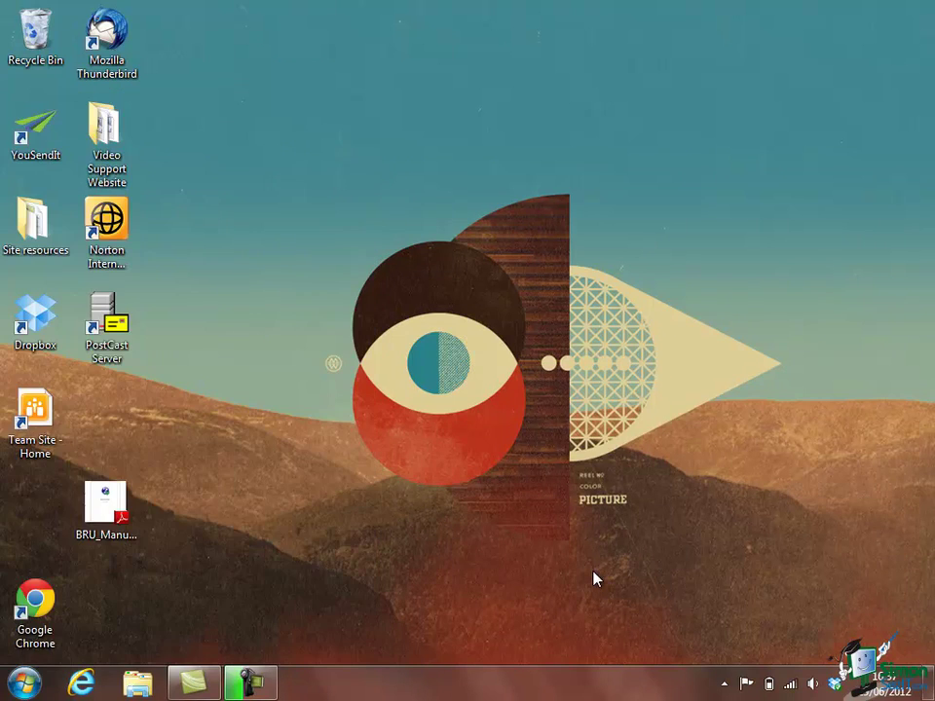
- Move Adobe Dreamweaver CS6 to the head of the pinned Start Menu programs and pin it to the taskbar
left_click(26, 687)
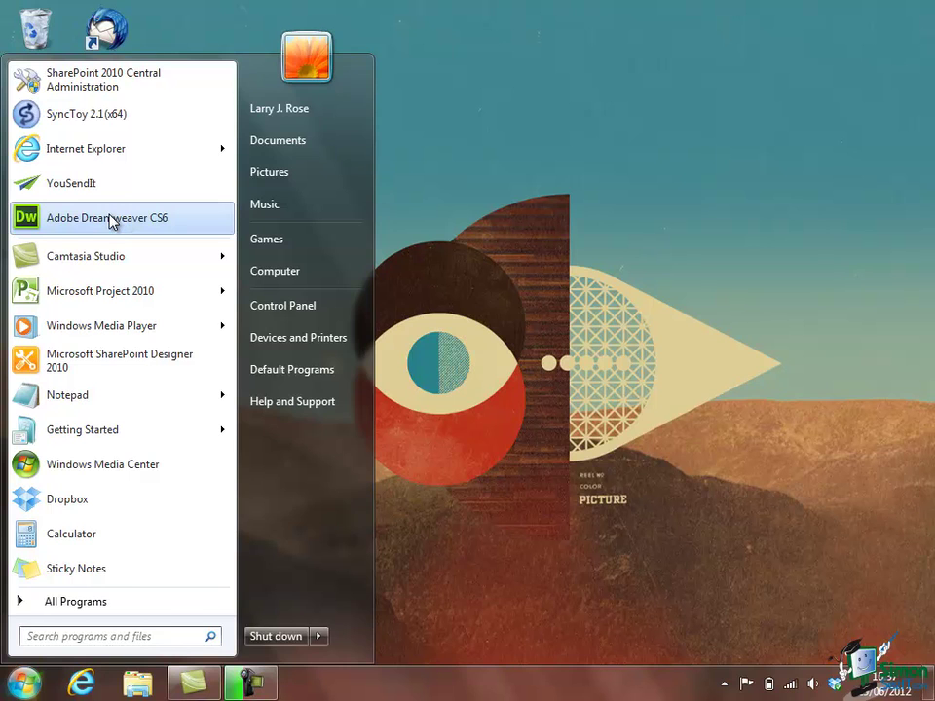
left_click_drag(110, 221, 109, 76)
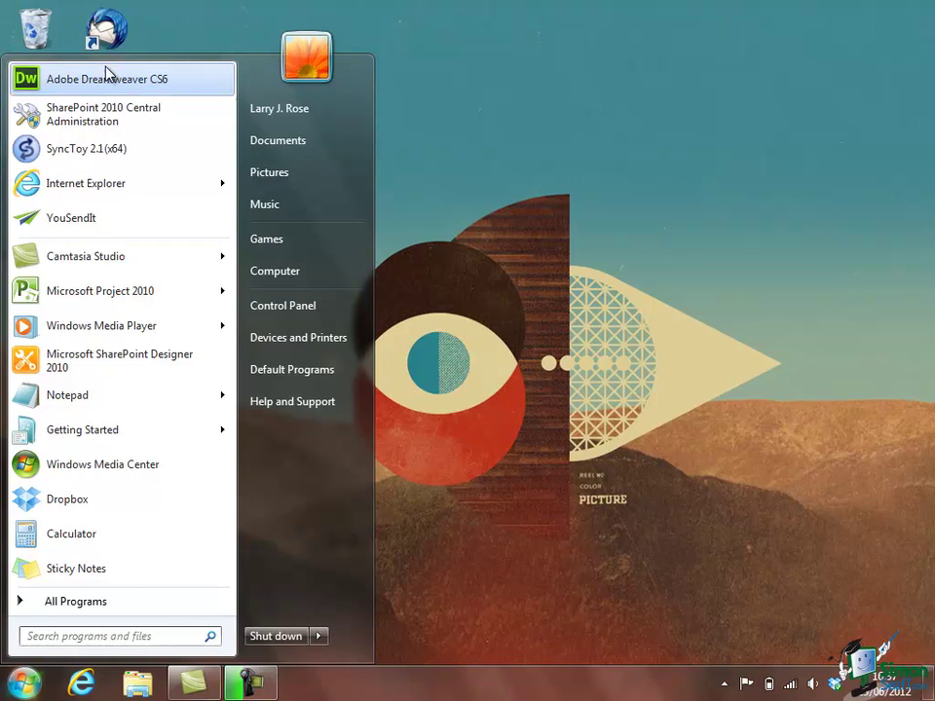
right_click(185, 84)
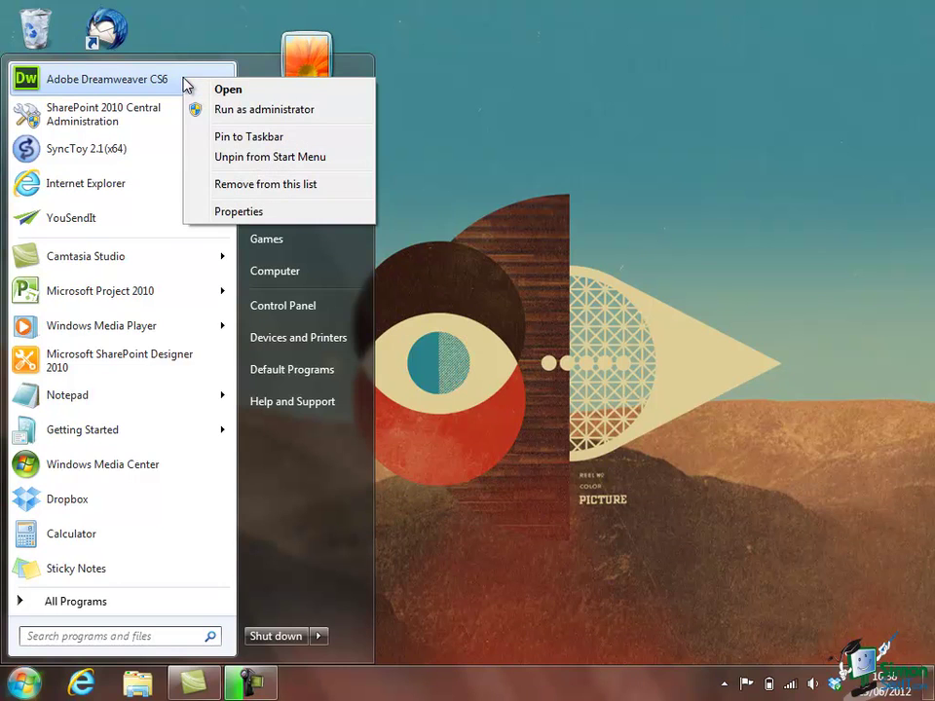
left_click(263, 136)
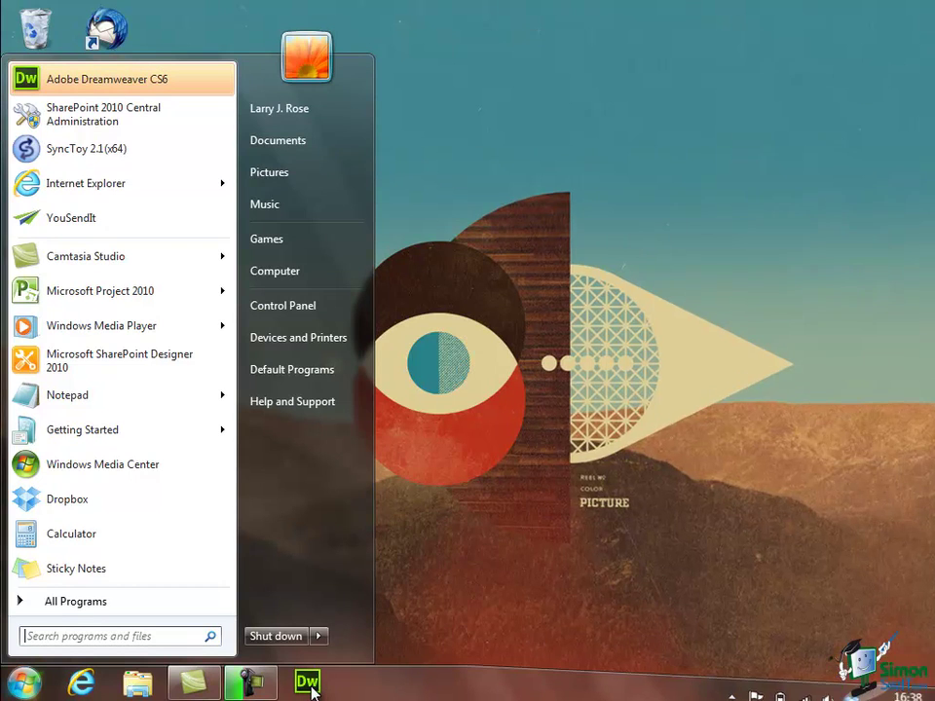
- Launch Adobe Dreamweaver CS6 from its pinned shortcut and unpin the program from the taskbar
left_click(309, 684)
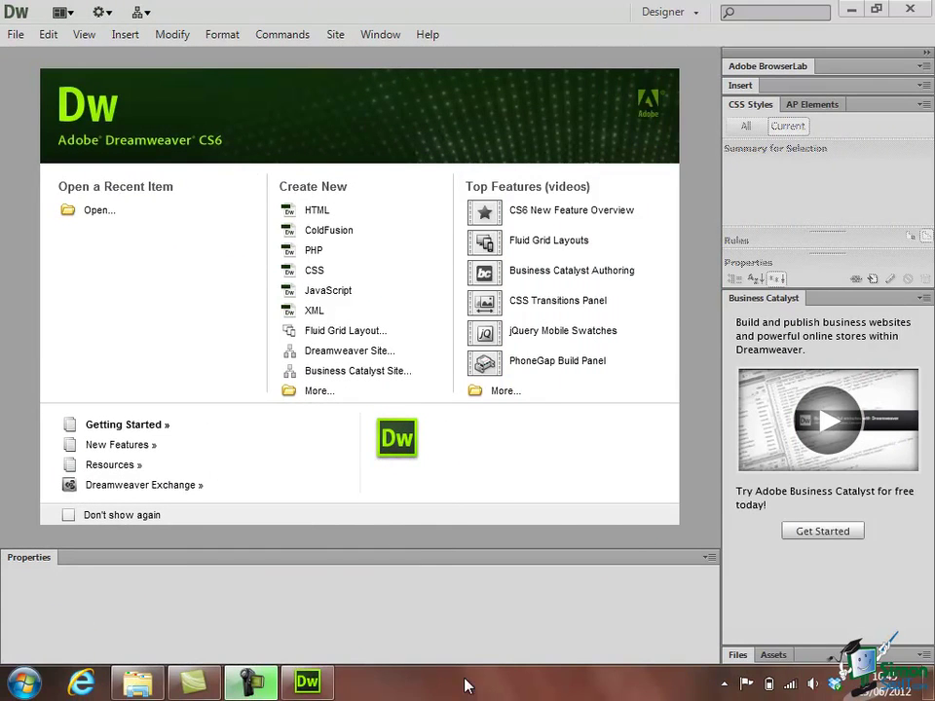
right_click(308, 685)
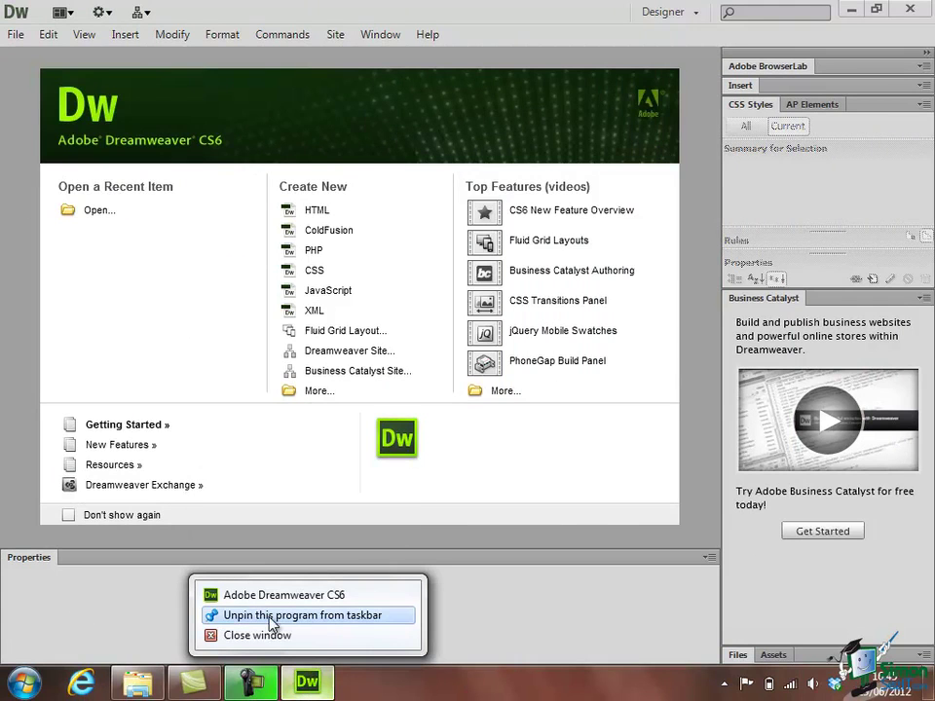
left_click(325, 619)
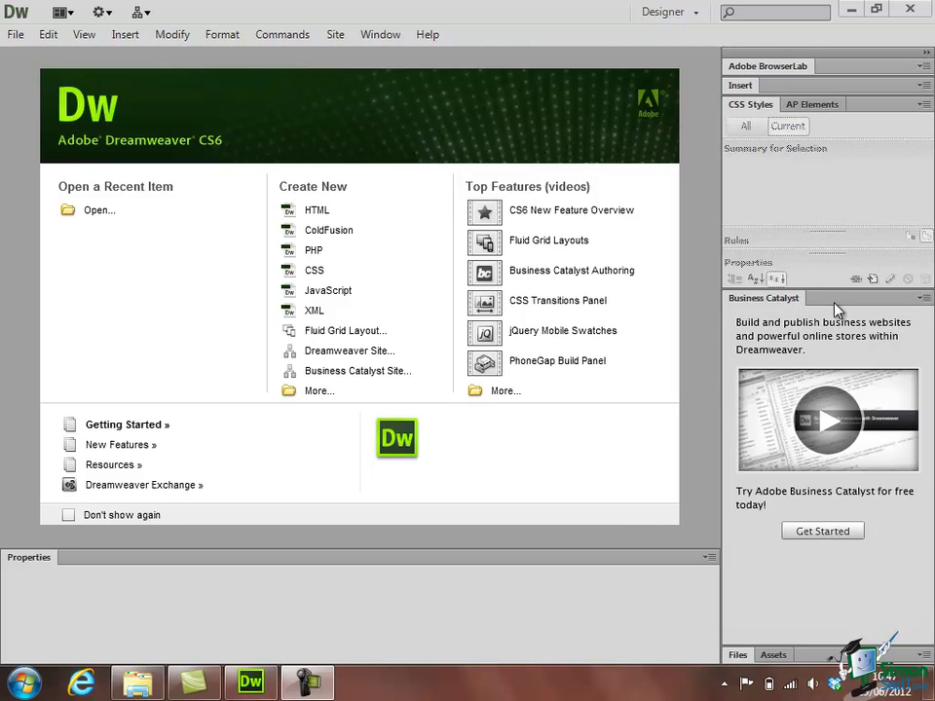
- Undock Business Catalyst, AP Elements and CSS Styles from the dock so they float separately over the workspace
left_click_drag(829, 294, 479, 248)
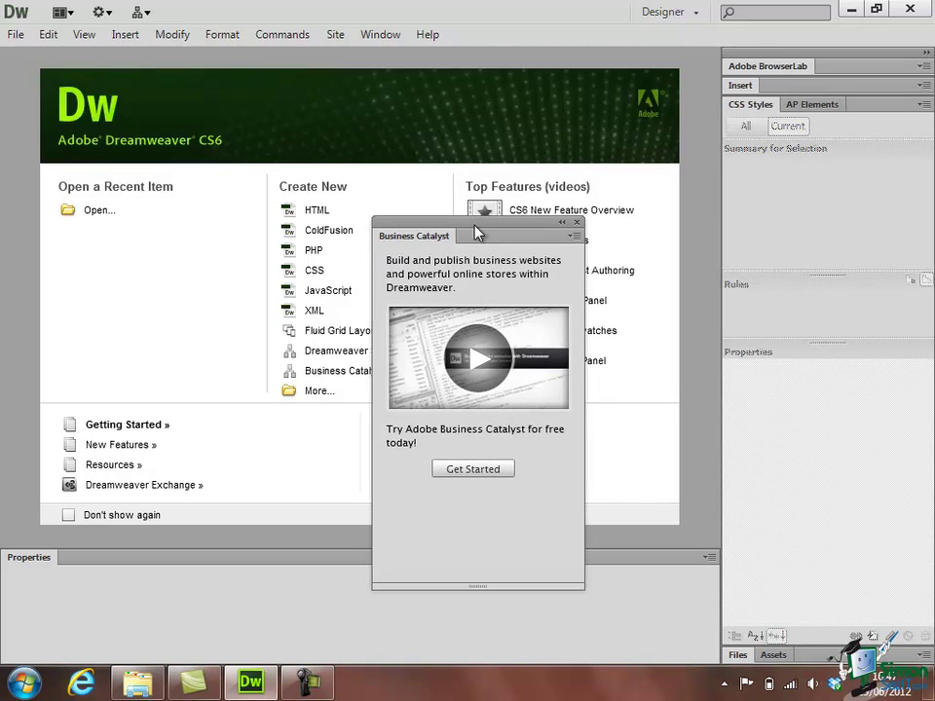
left_click_drag(468, 224, 168, 246)
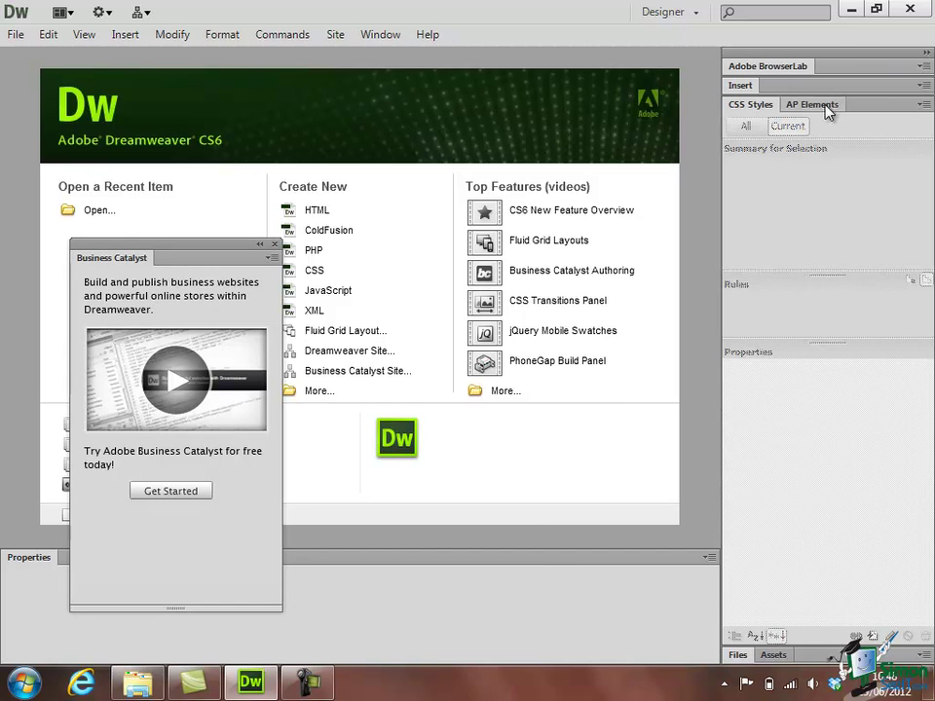
left_click_drag(826, 108, 464, 203)
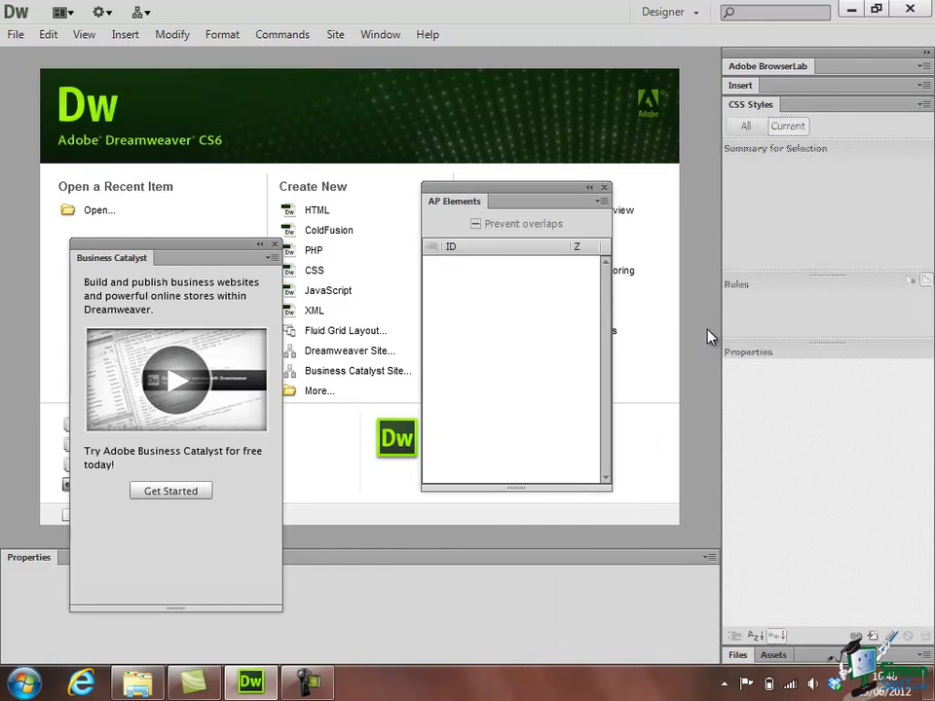
left_click_drag(763, 117, 605, 261)
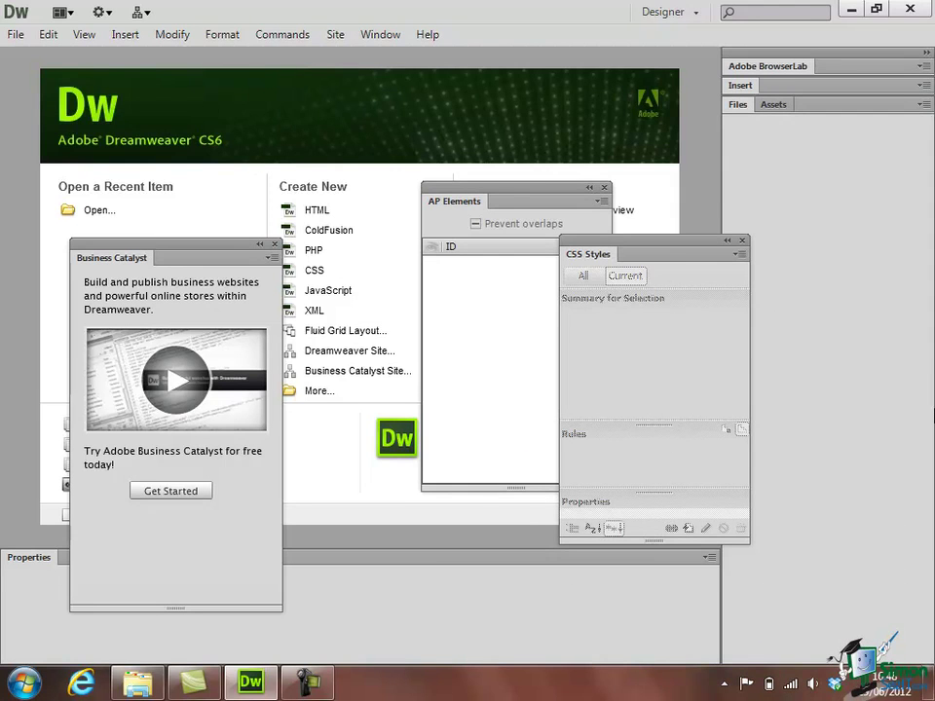
- Close the floating CSS Styles, AP Elements and Business Catalyst windows and collapse the remaining dock to icons
left_click(742, 241)
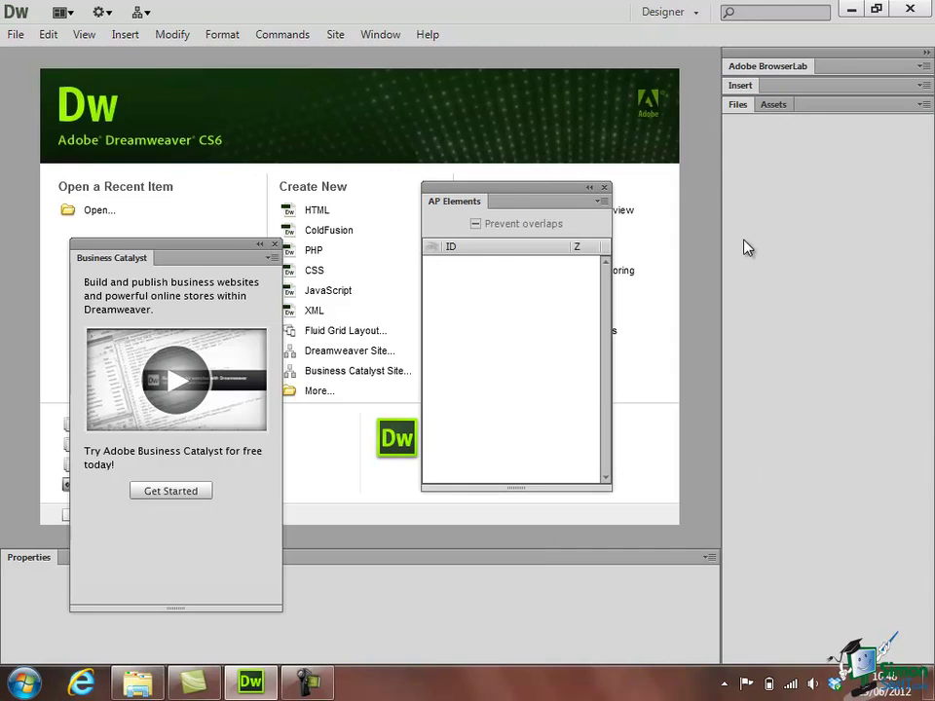
left_click(604, 188)
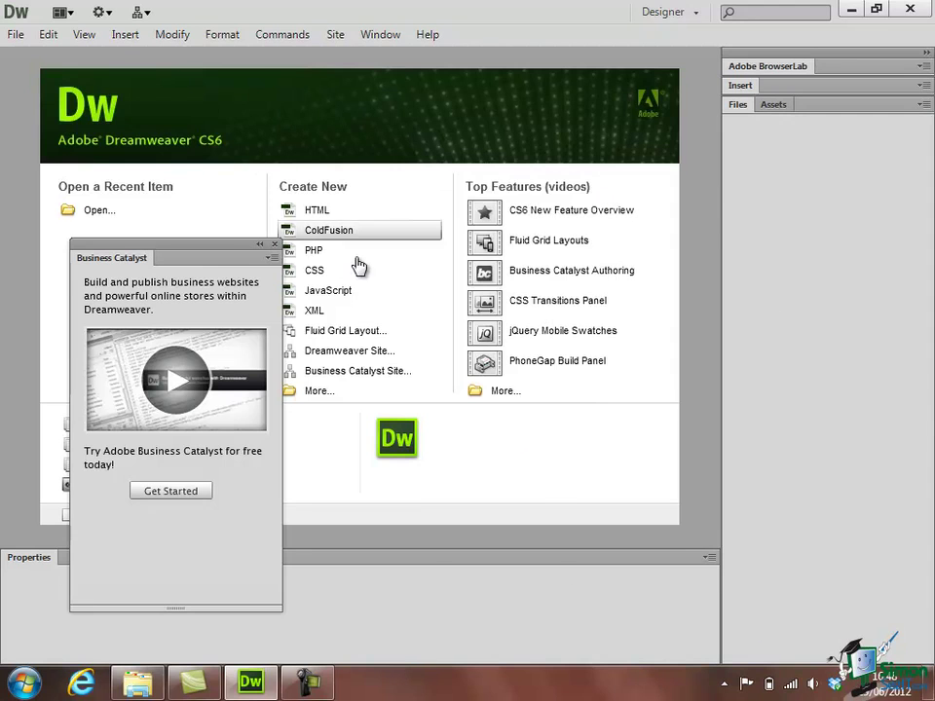
left_click(274, 245)
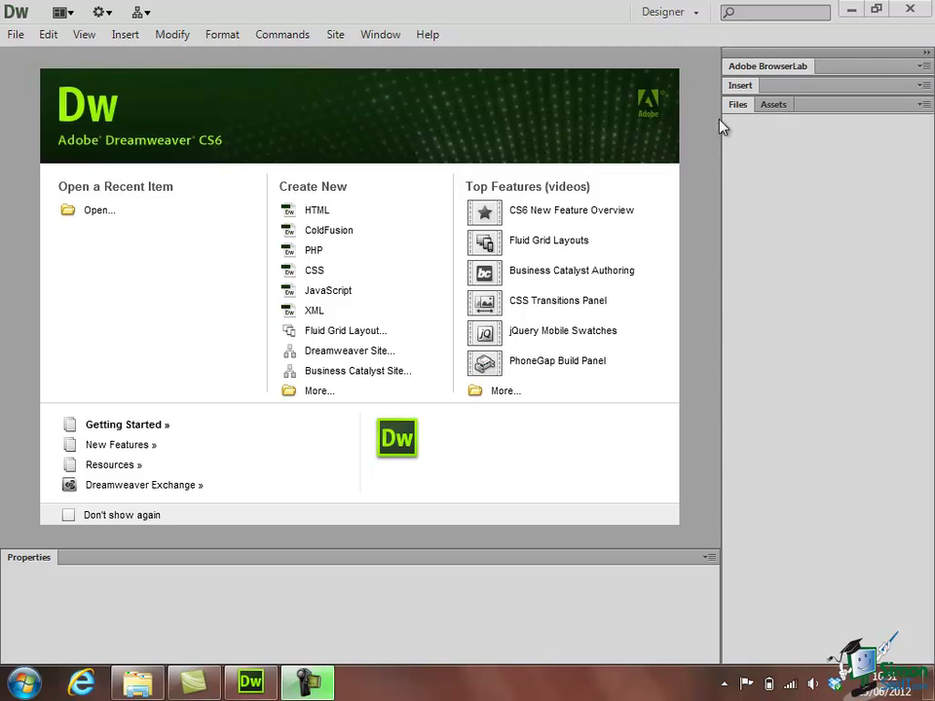
left_click(926, 53)
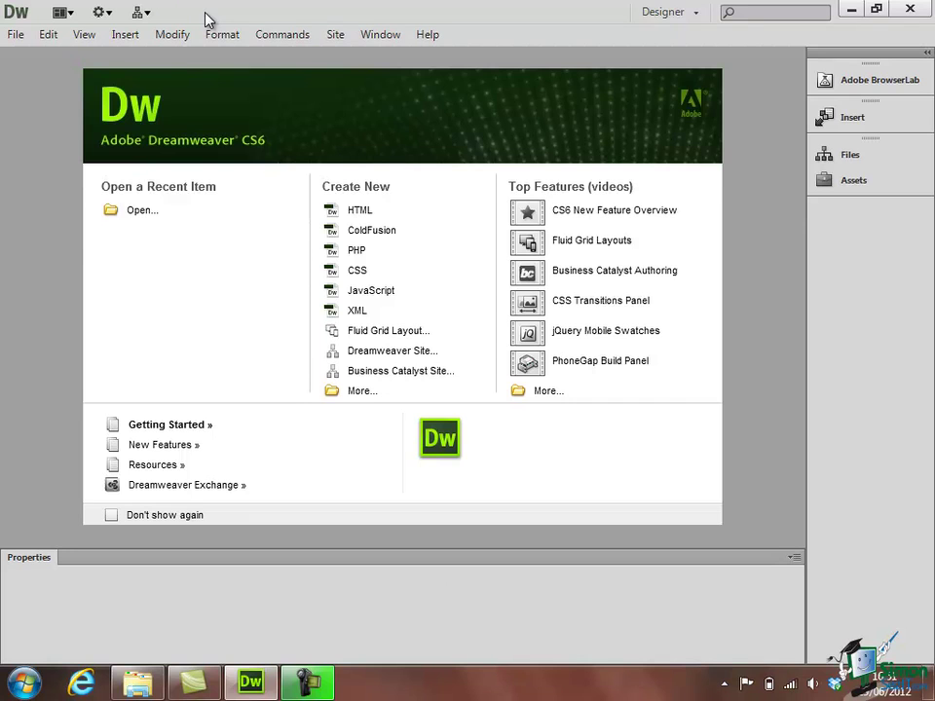
- Examine the options offered under Layout, Extend Dreamweaver and Site on the Application Bar
left_click(72, 15)
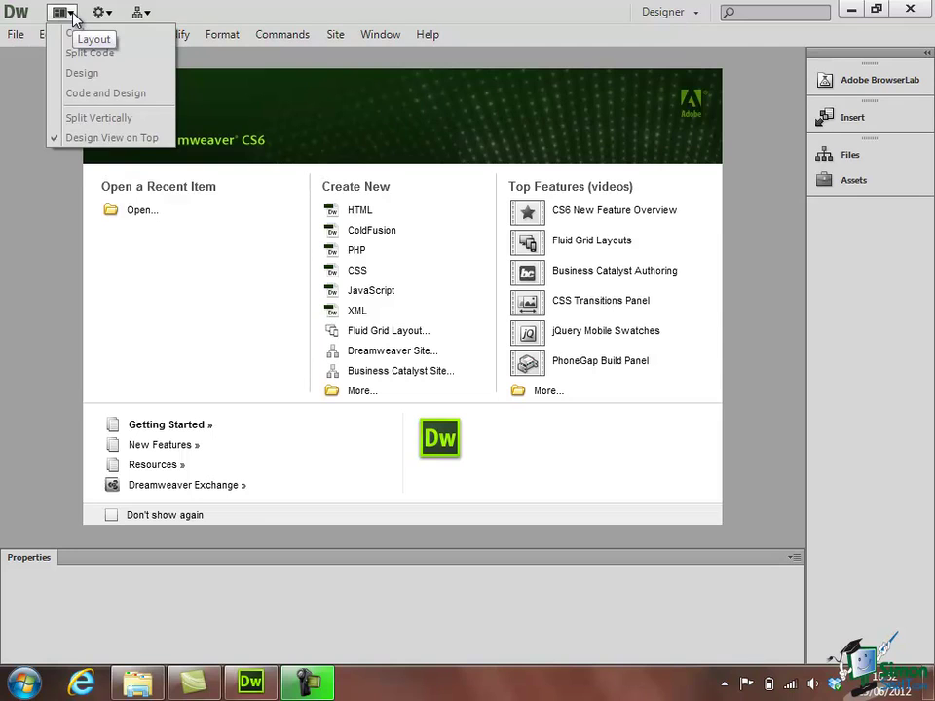
left_click(74, 17)
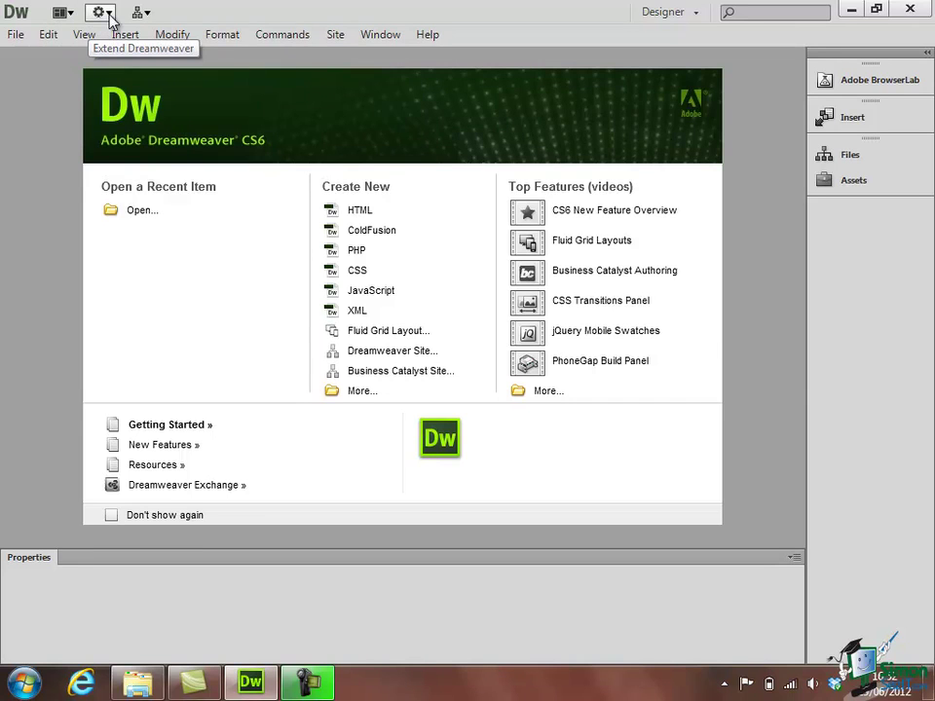
left_click(103, 14)
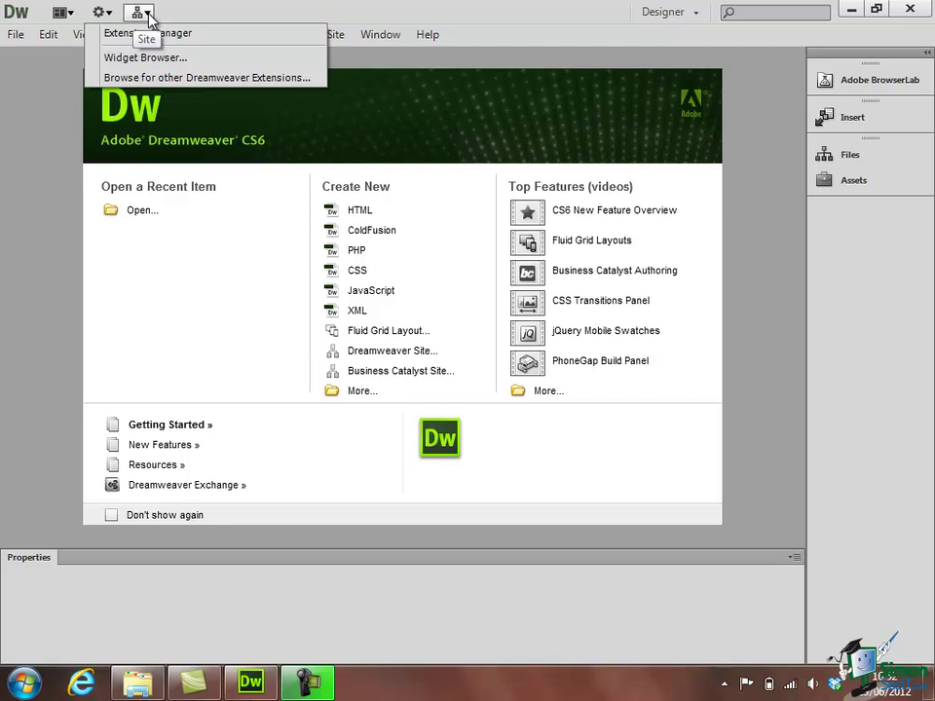
left_click(148, 16)
left_click(148, 15)
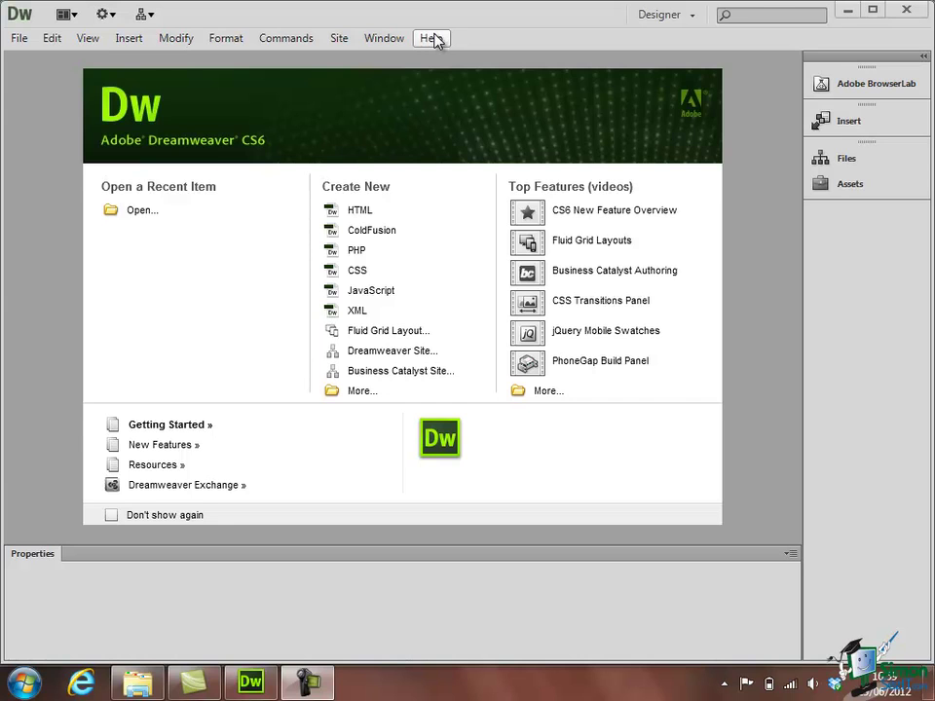
- Hide the Application Bar and display it again
left_click(384, 37)
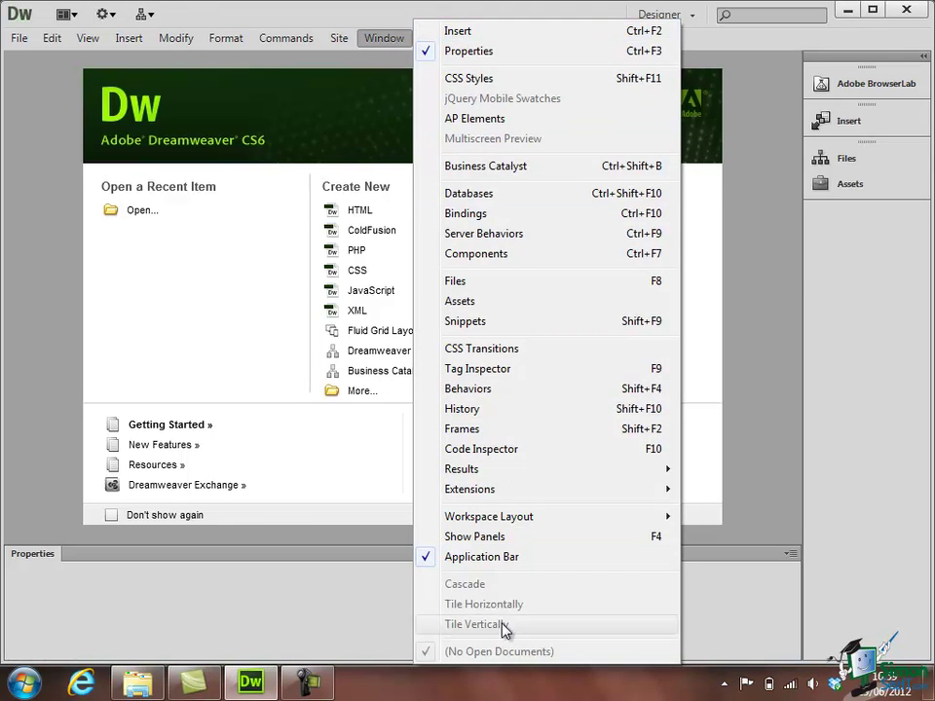
mouse_move(512, 532)
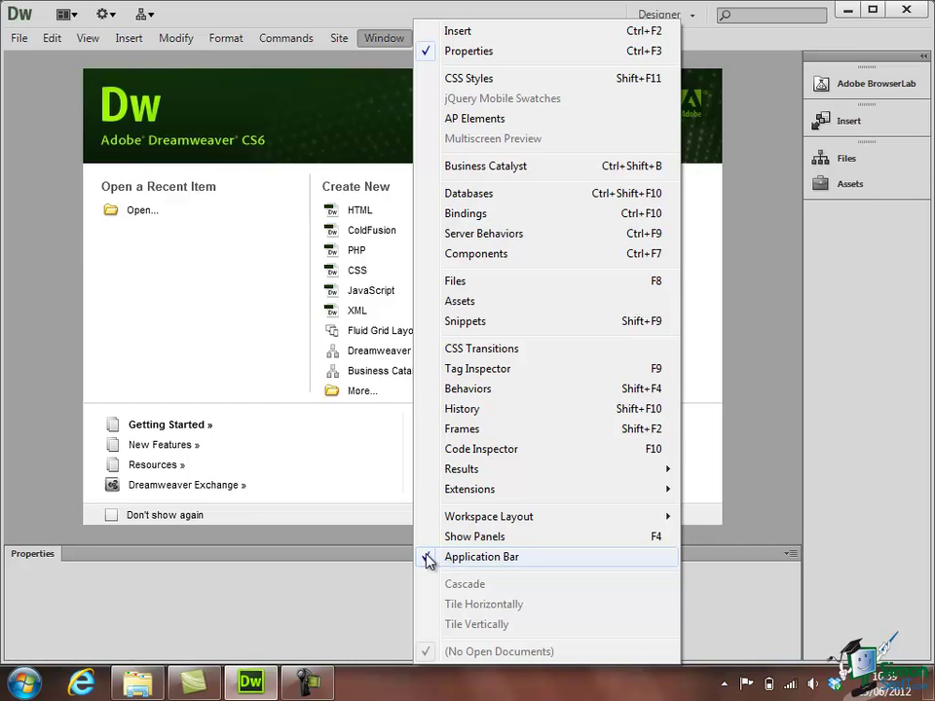
left_click(485, 557)
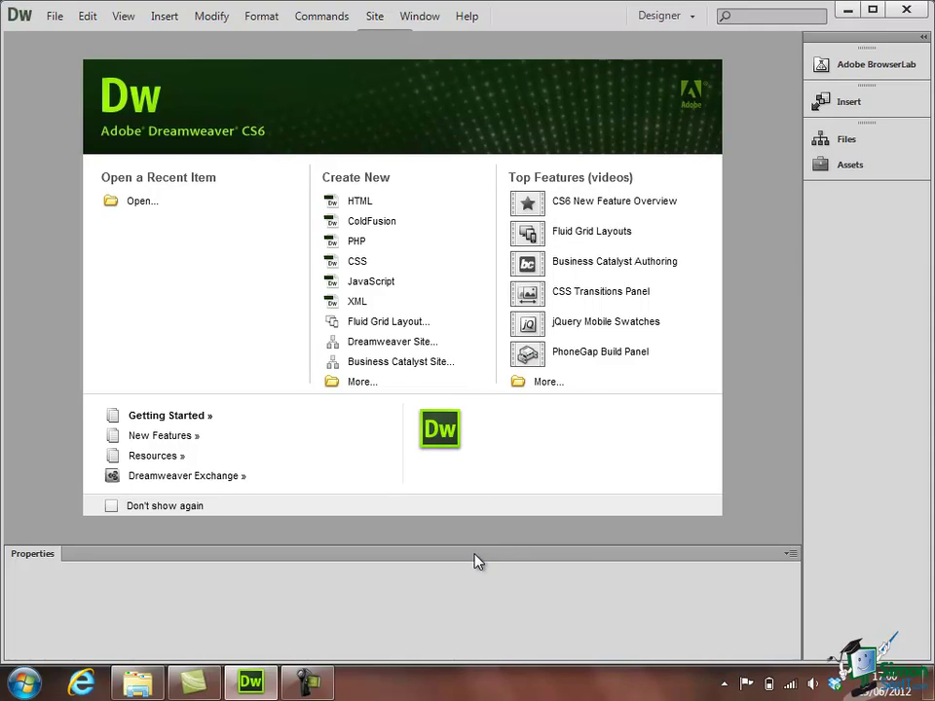
left_click(428, 20)
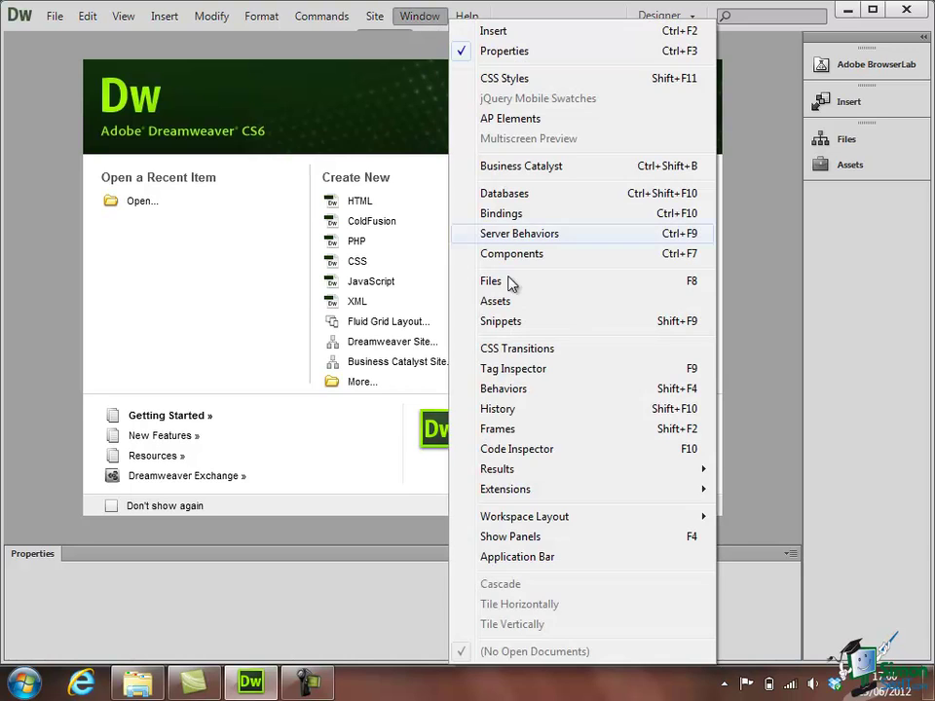
left_click(524, 558)
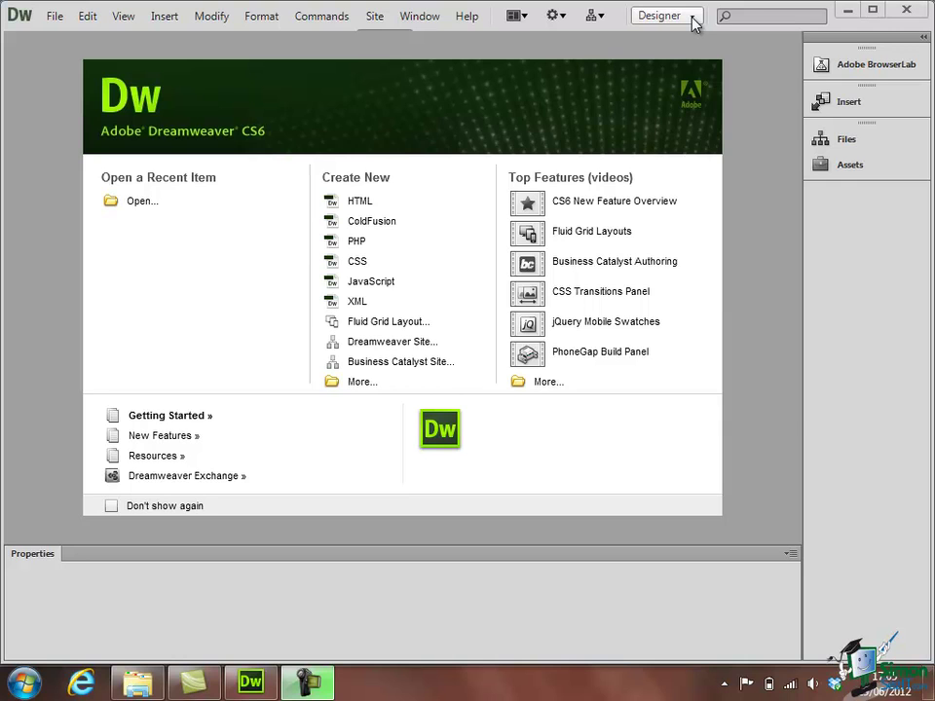
left_click(695, 20)
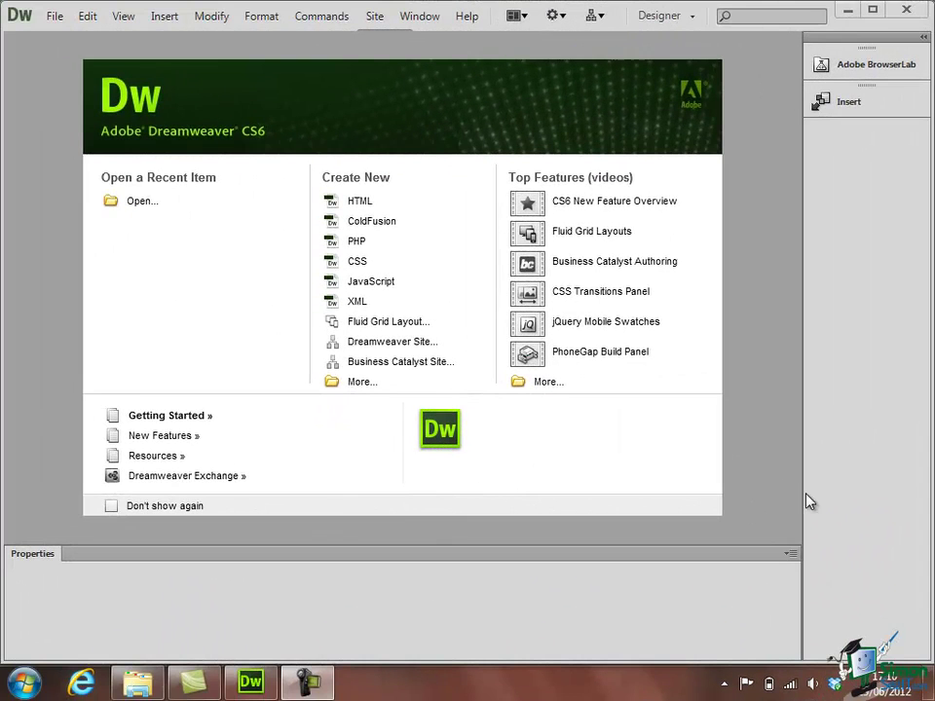
left_click(767, 15)
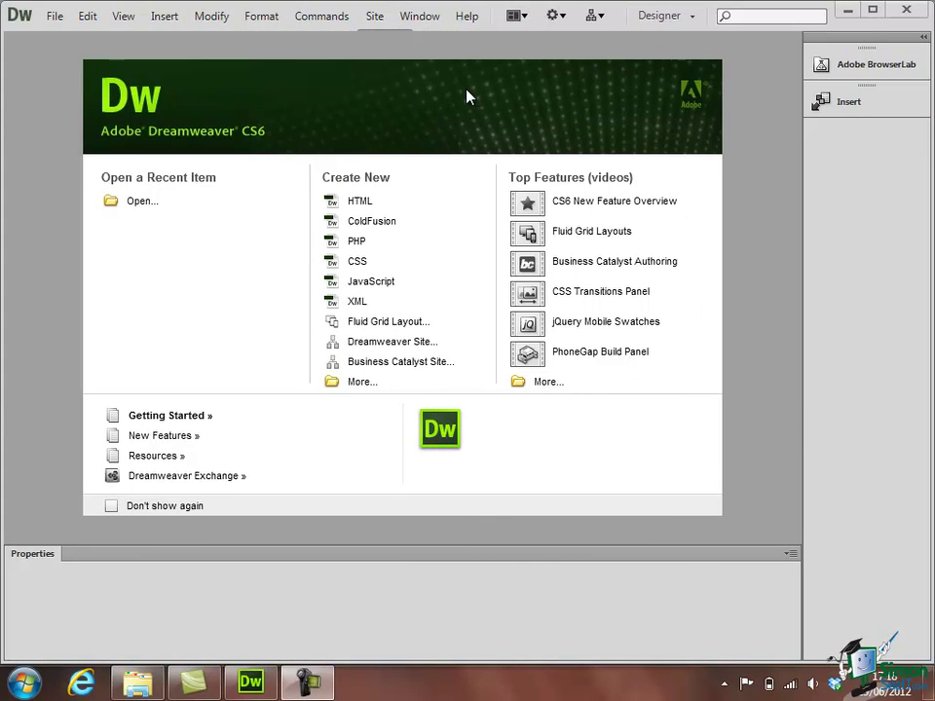
- Create a new blank HTML document from the welcome screen
left_click(360, 204)
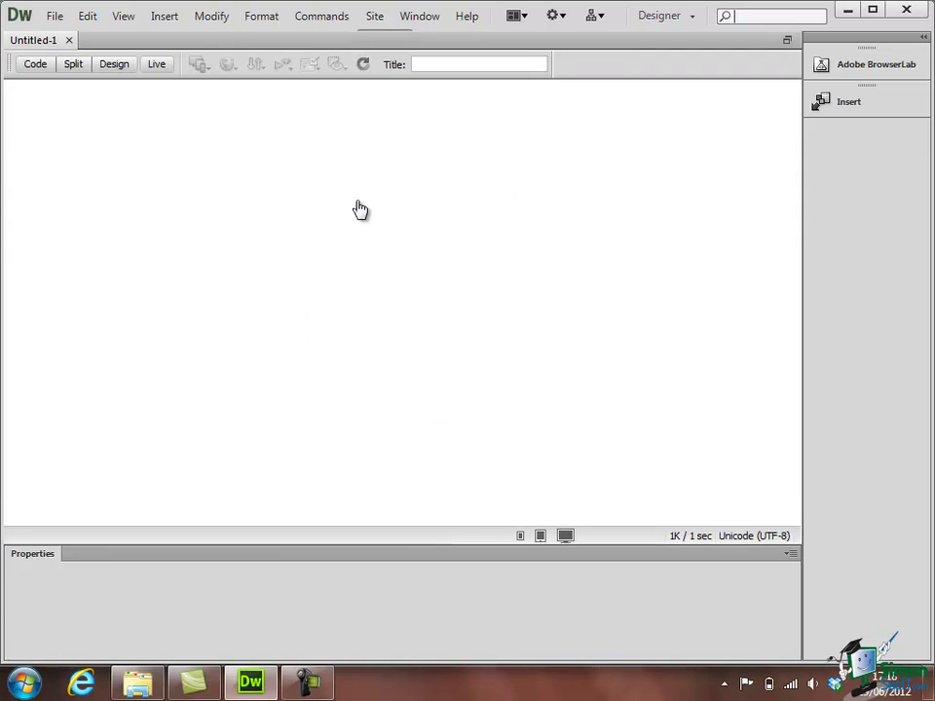